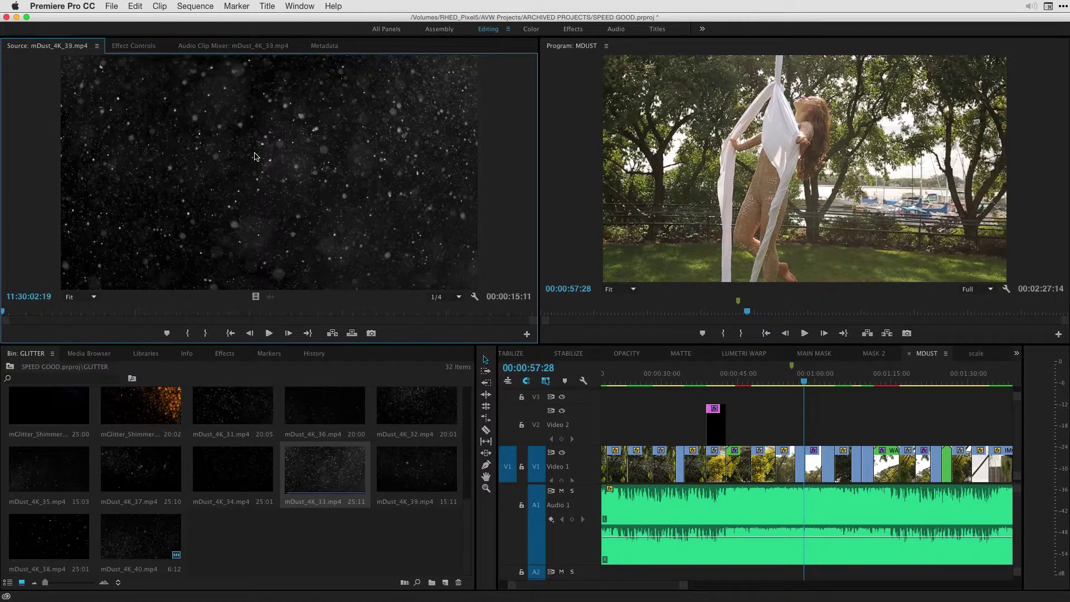
Jump to the middle of mDust_4K_39.mp4 in the Source Monitor.
{"action": "left_click", "coordinate": [258, 313]}
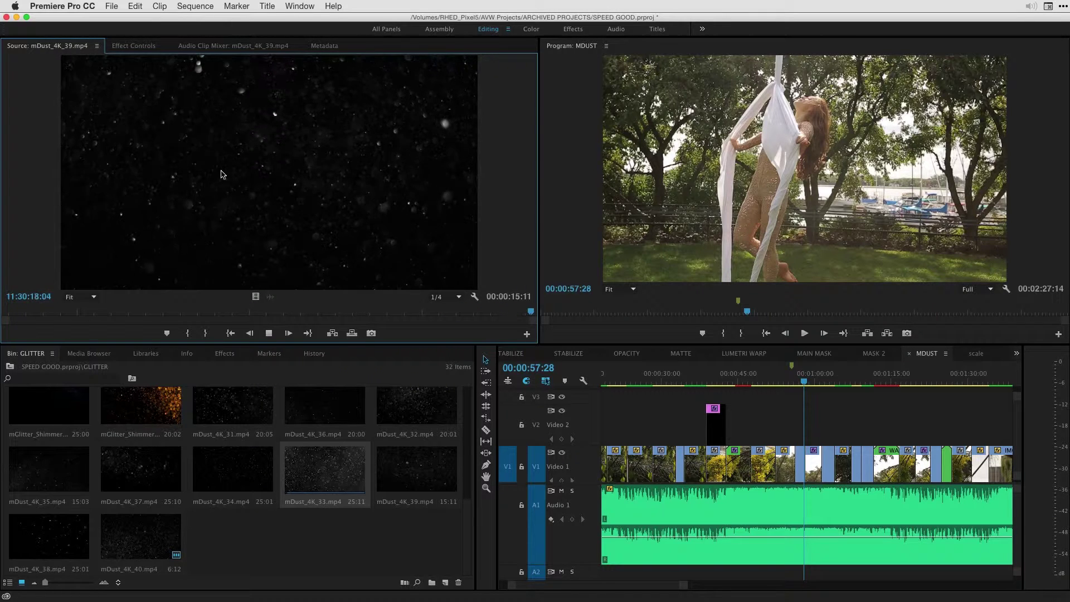
Mute A1, drop mDust_4K_39 onto Video 2 near 1:00, and trim its end shorter.
{"action": "left_click", "coordinate": [574, 498]}
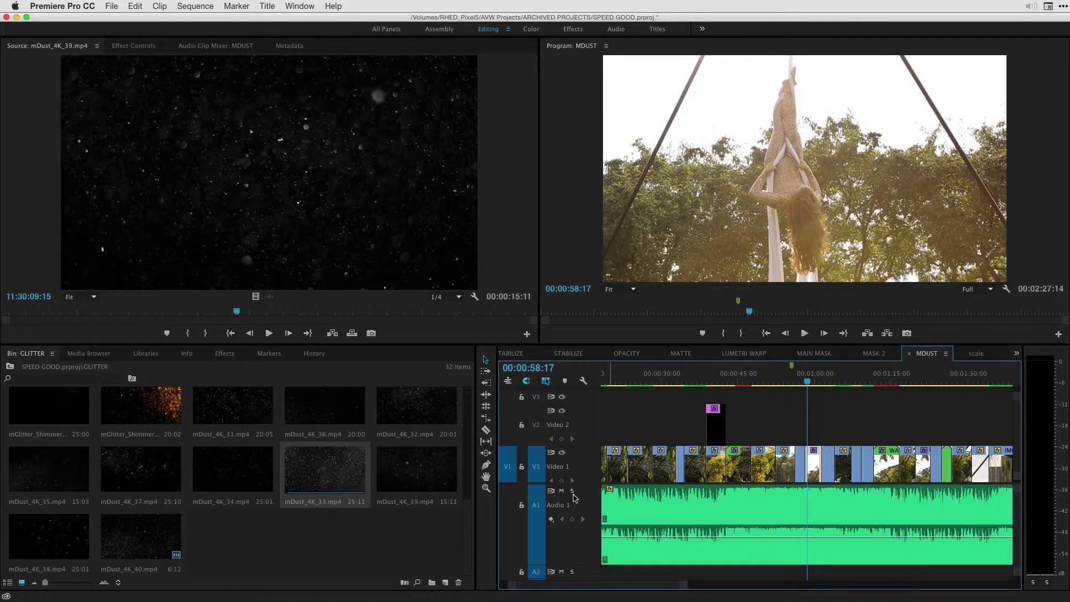
{"action": "left_click", "coordinate": [562, 491]}
{"action": "left_click", "coordinate": [267, 234]}
{"action": "left_click_drag", "start_coordinate": [713, 384], "coordinate": [801, 436]}
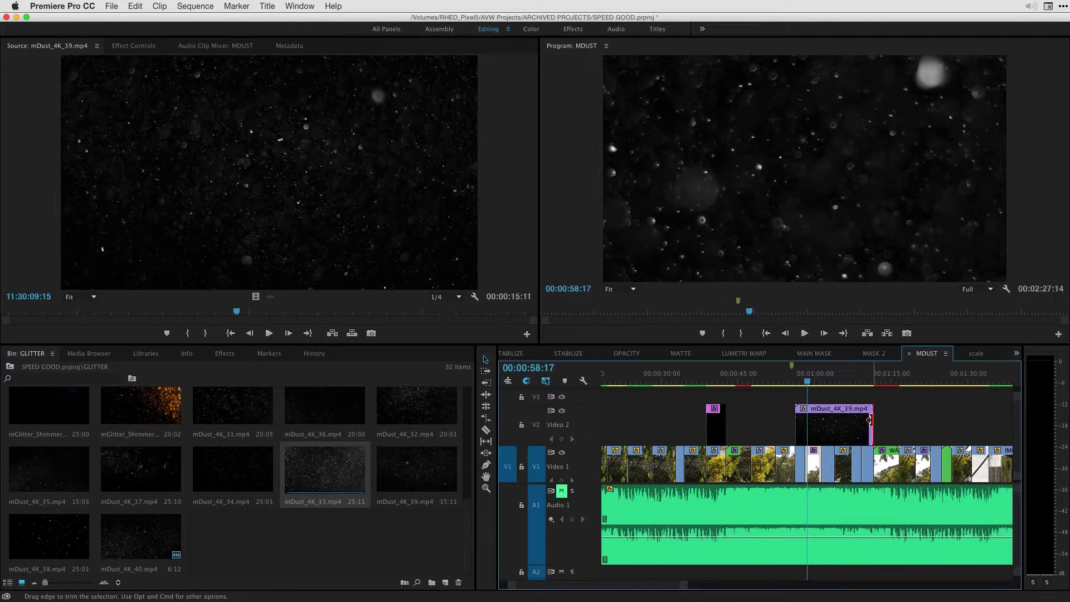
{"action": "left_click_drag", "start_coordinate": [871, 419], "coordinate": [850, 419]}
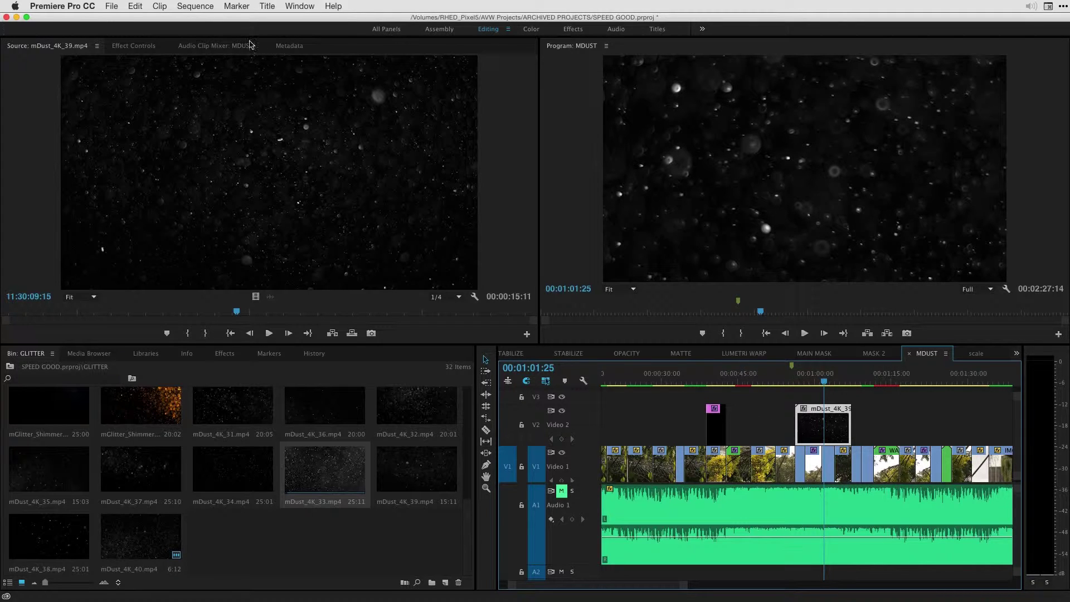
Set the mDust_4K_39 clip's Opacity blend mode to Screen in Effect Controls.
{"action": "left_click", "coordinate": [141, 49]}
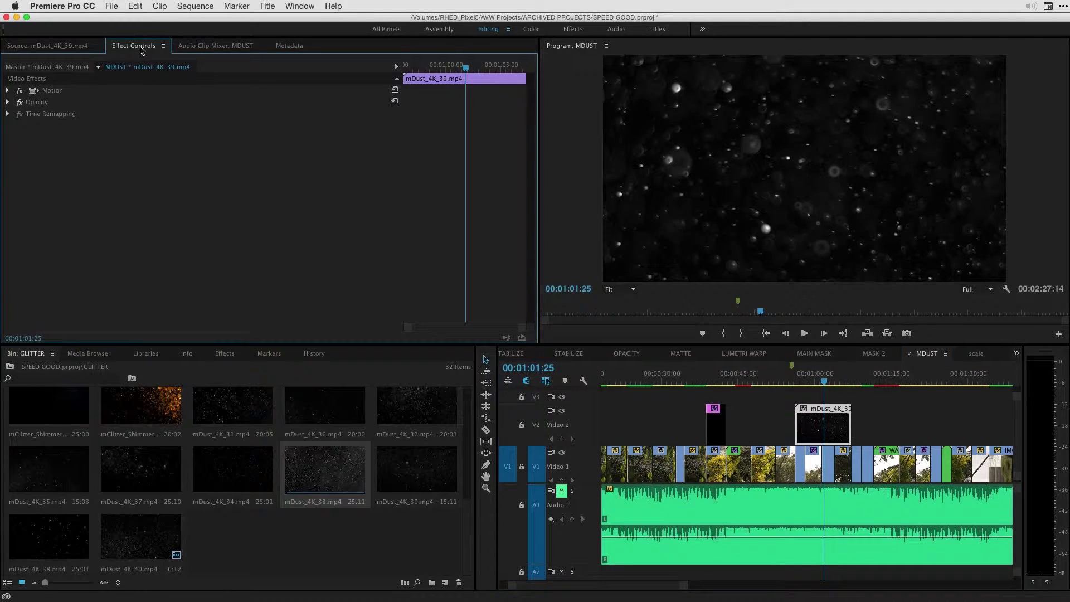
{"action": "left_click", "coordinate": [7, 103]}
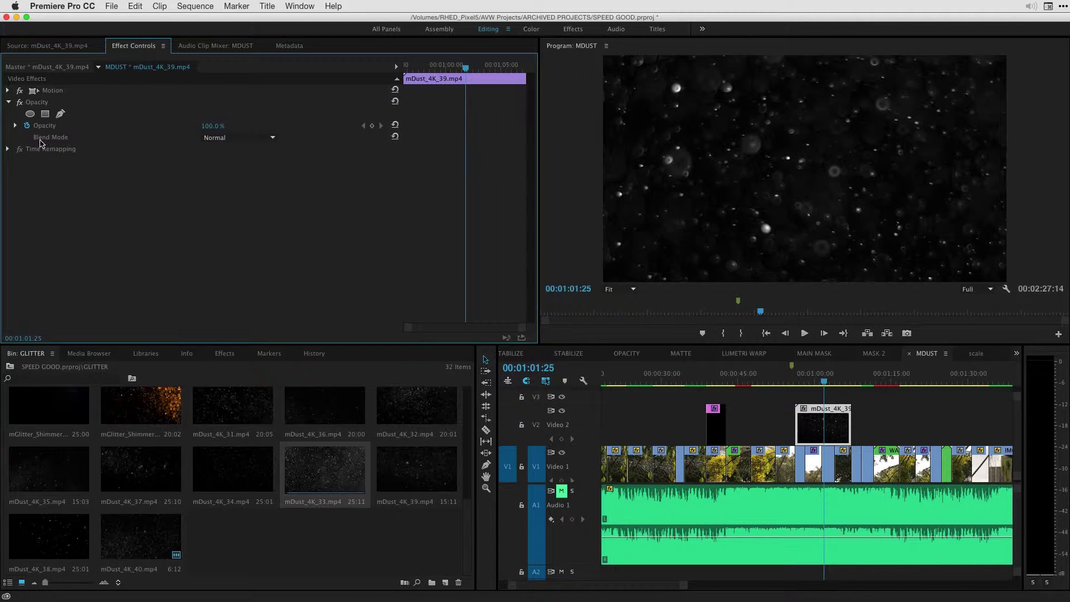
{"action": "left_click", "coordinate": [223, 139]}
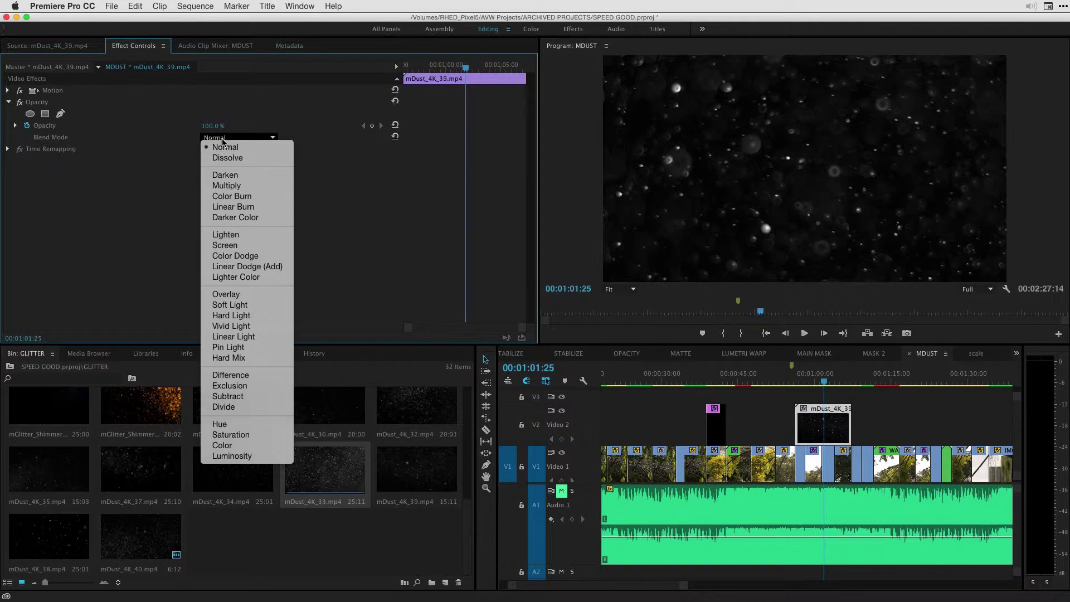
{"action": "left_click", "coordinate": [225, 245]}
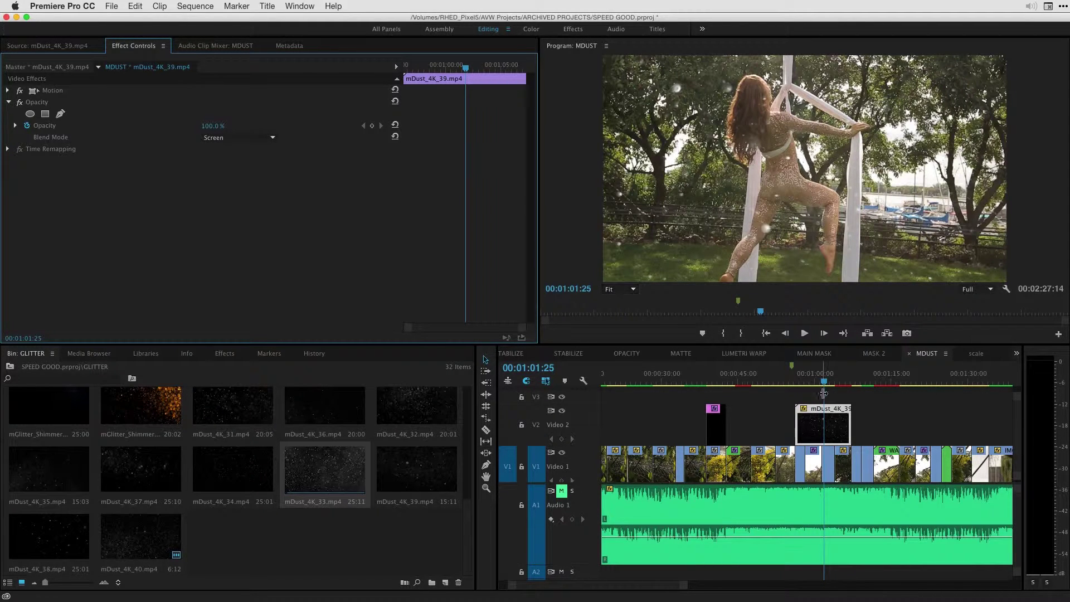
Mark the dust clip's range with X, play it back, and stop.
{"action": "key", "text": "x"}
{"action": "key", "text": "ctrl+shift+space"}
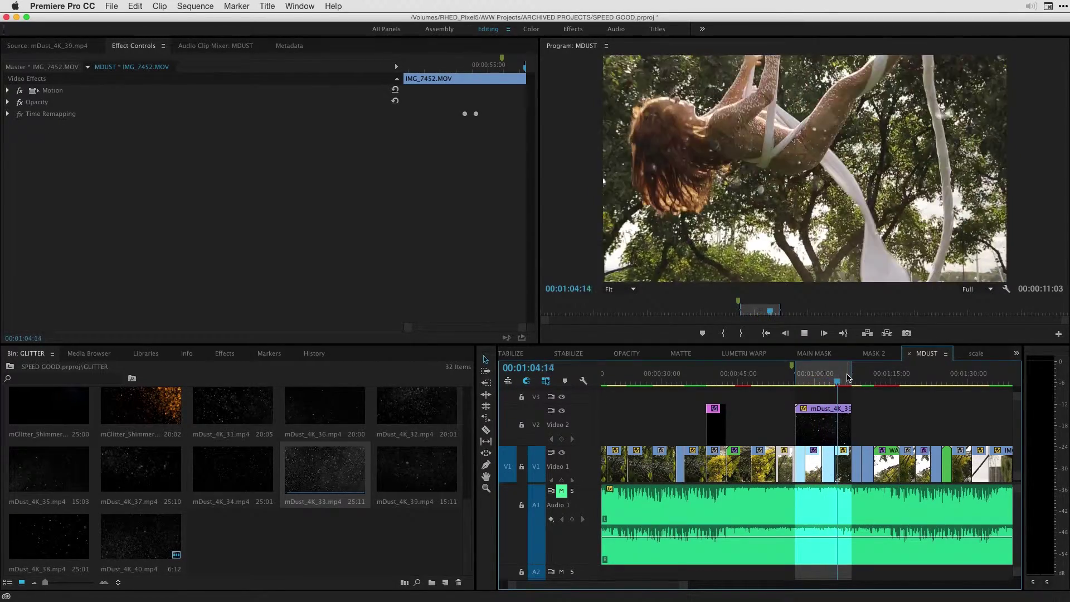
{"action": "key", "text": "space"}
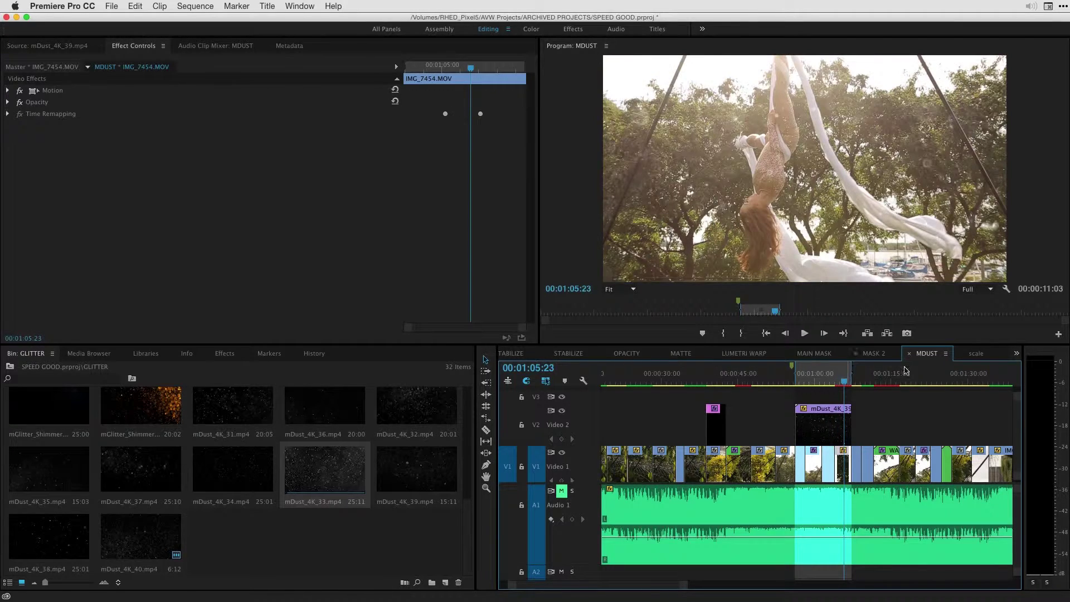
Select the dust clip on V2 and shrink the Program preview to 10%.
{"action": "left_click", "coordinate": [728, 151]}
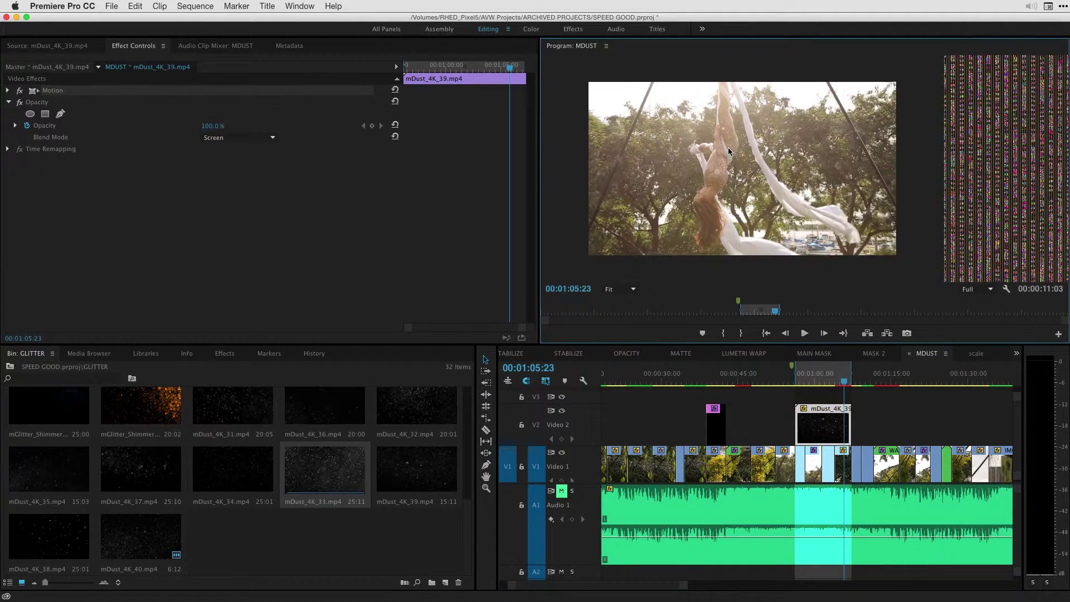
{"action": "left_click", "coordinate": [618, 290]}
{"action": "left_click", "coordinate": [621, 316]}
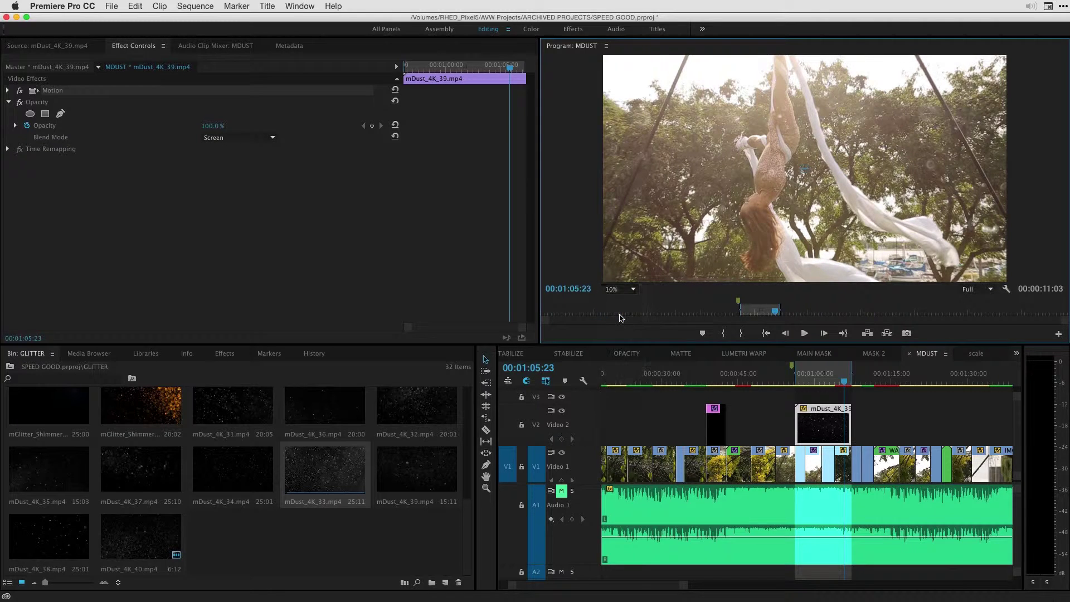
{"action": "key", "text": "Left"}
{"action": "key", "text": "Left"}
{"action": "key", "text": "Left"}
{"action": "key", "text": "Left"}
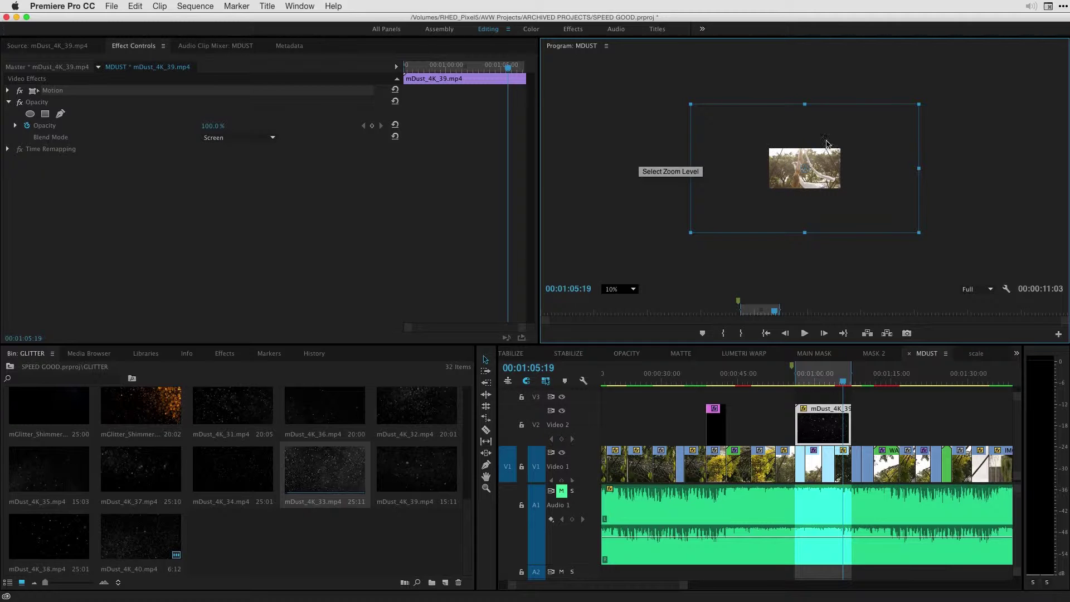
Fit the Program preview to the window and play the marked range, stopping at 00:01:04:21.
{"action": "double_click", "coordinate": [692, 109]}
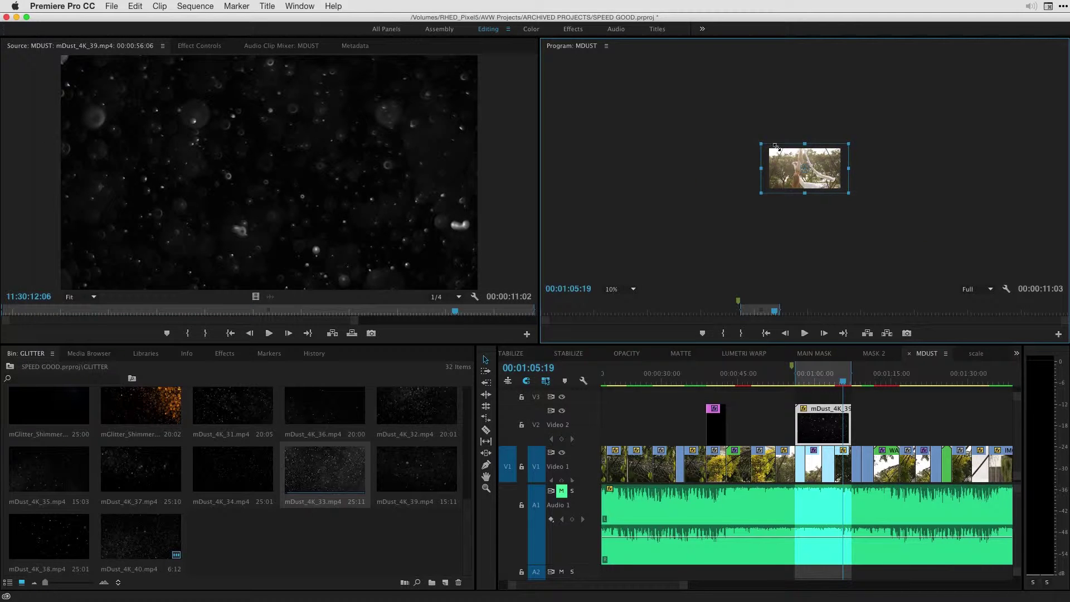
{"action": "left_click", "coordinate": [633, 290]}
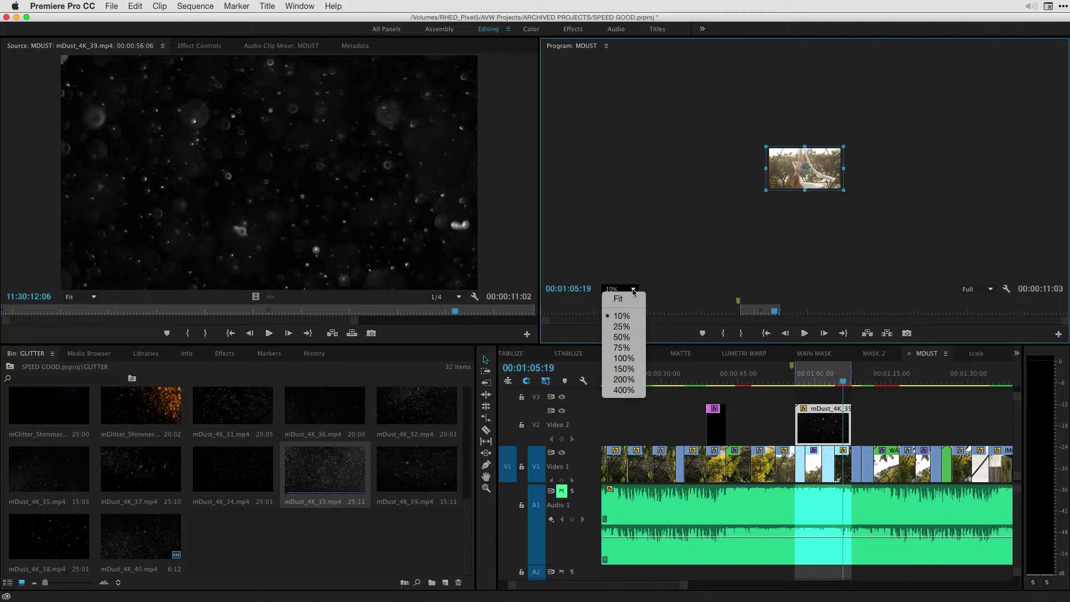
{"action": "left_click", "coordinate": [630, 295]}
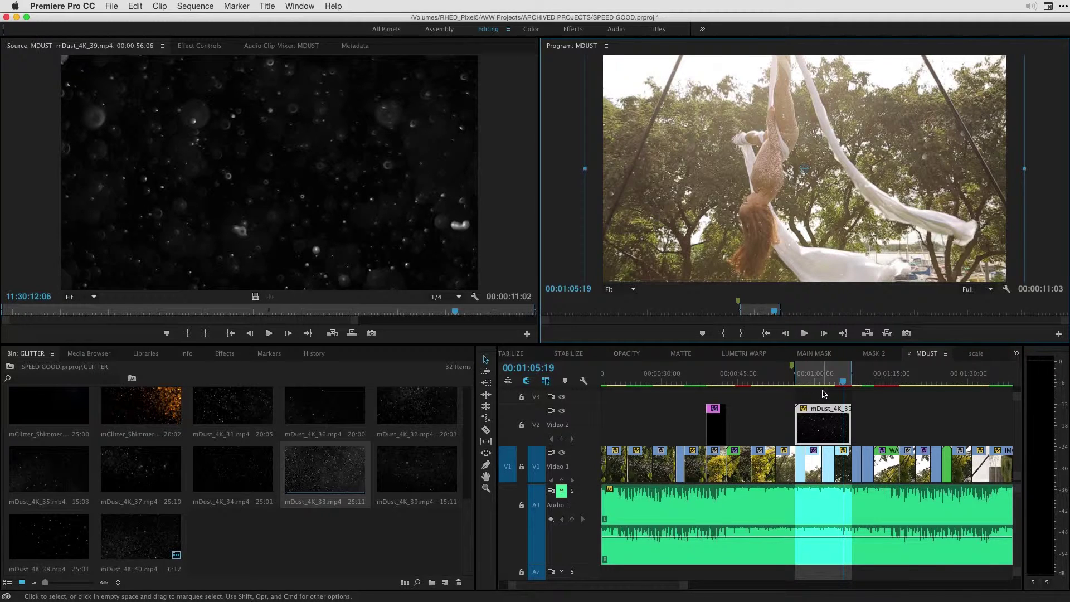
{"action": "key", "text": "ctrl+shift+space"}
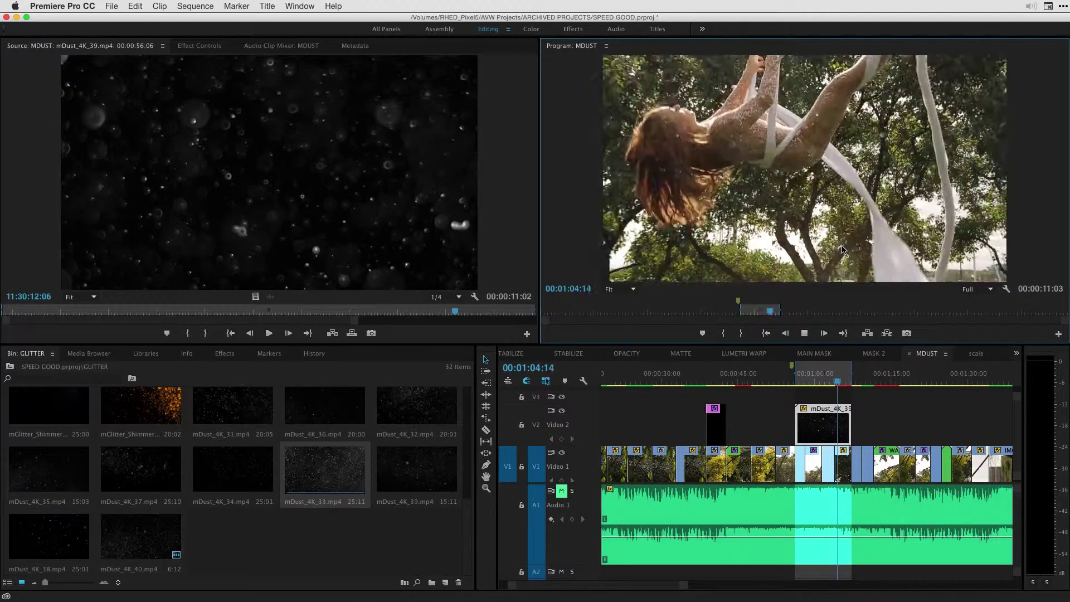
{"action": "key", "text": "space"}
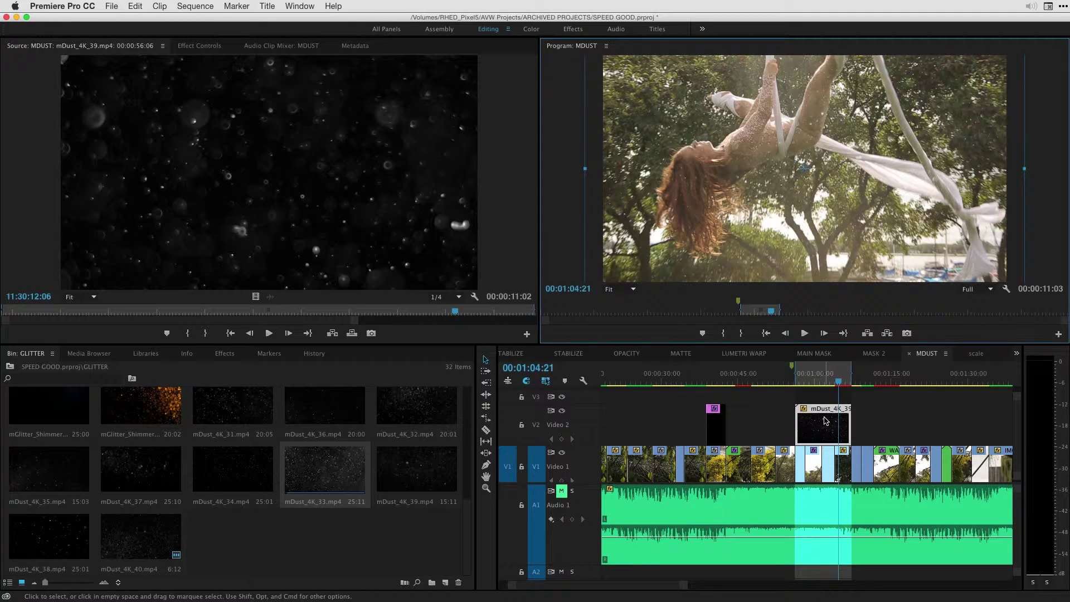
Copy the dust clip up onto V3 and set the copy's Motion Scale to 100.
{"action": "left_click_drag", "start_coordinate": [826, 420], "coordinate": [825, 397]}
{"action": "left_click", "coordinate": [822, 382]}
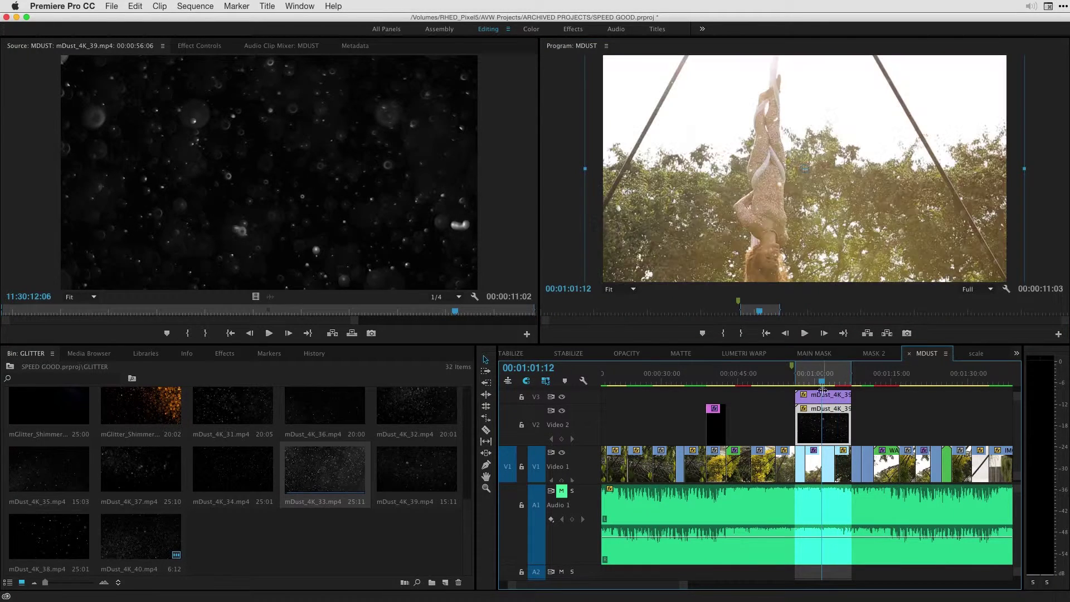
{"action": "left_click", "coordinate": [195, 47]}
{"action": "left_click", "coordinate": [7, 90]}
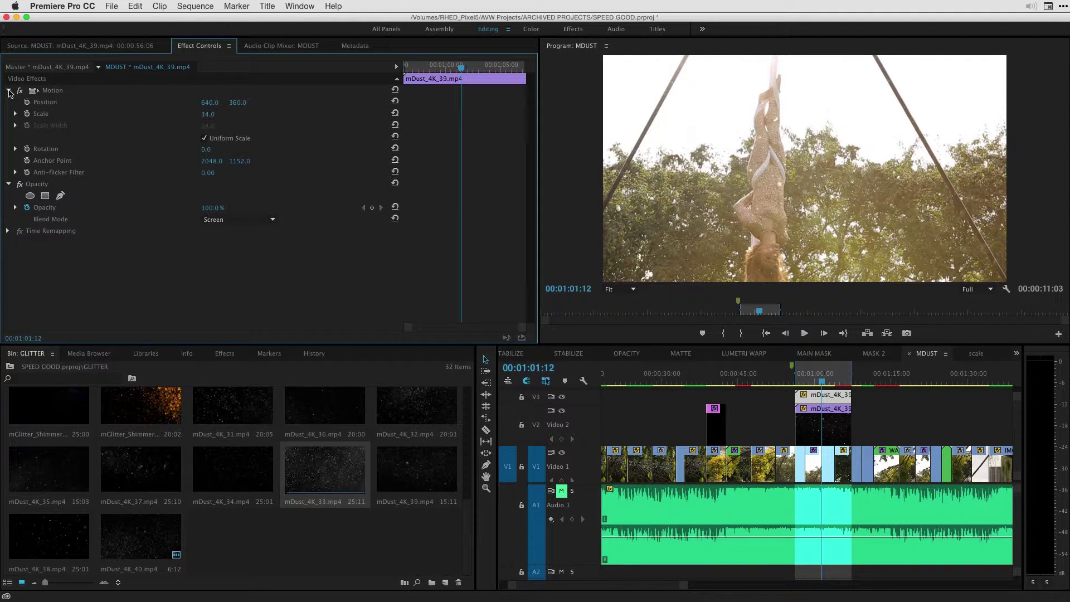
{"action": "left_click", "coordinate": [210, 116]}
{"action": "key", "text": "Return"}
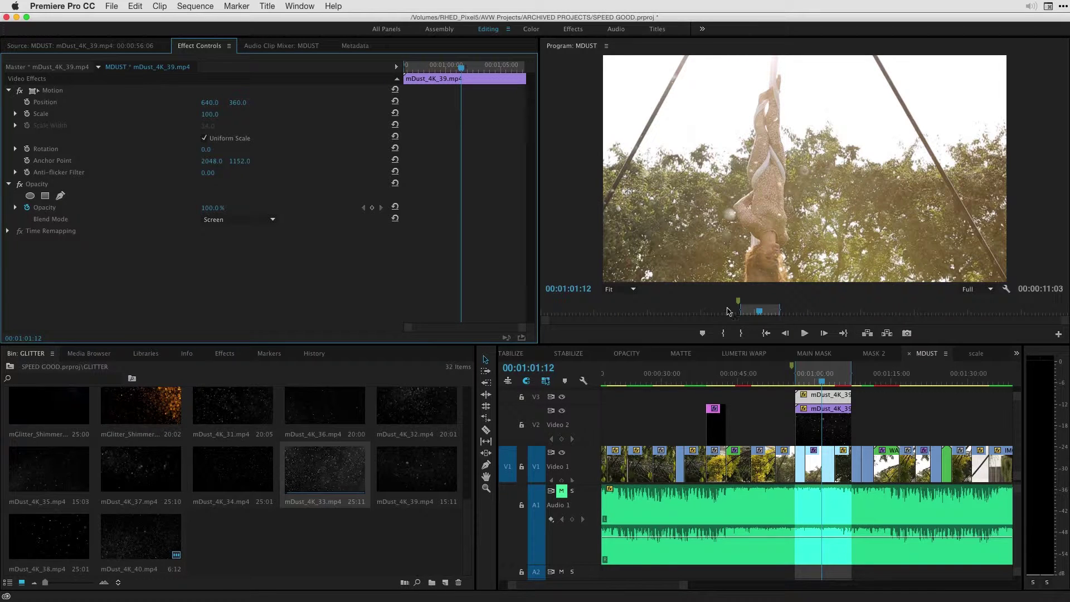
Toggle the V3 and V2 track visibility to compare the two dust layers.
{"action": "left_click", "coordinate": [818, 434]}
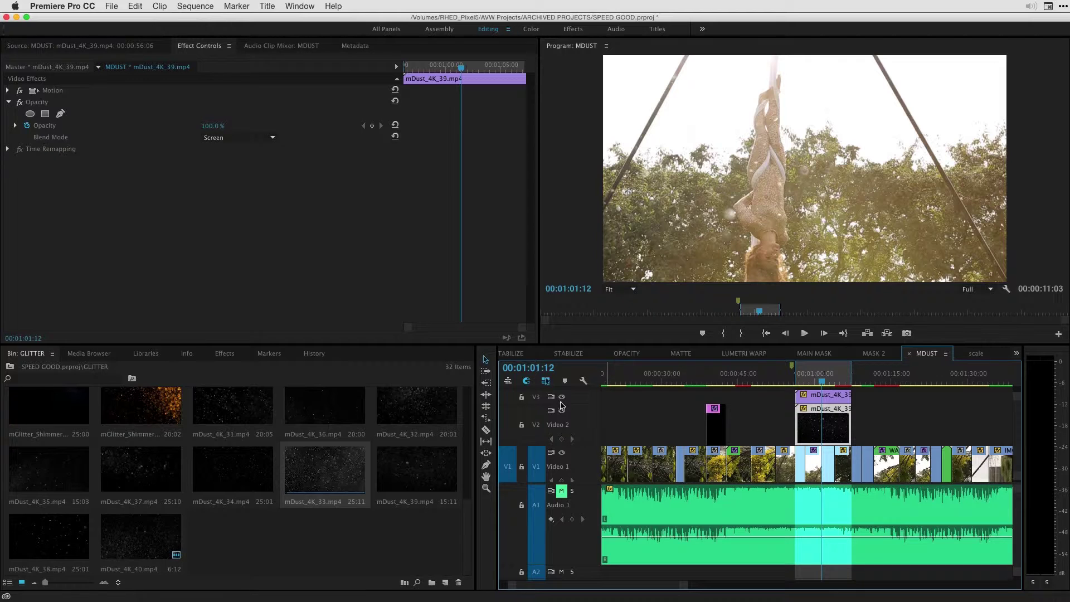
{"action": "left_click", "coordinate": [562, 397]}
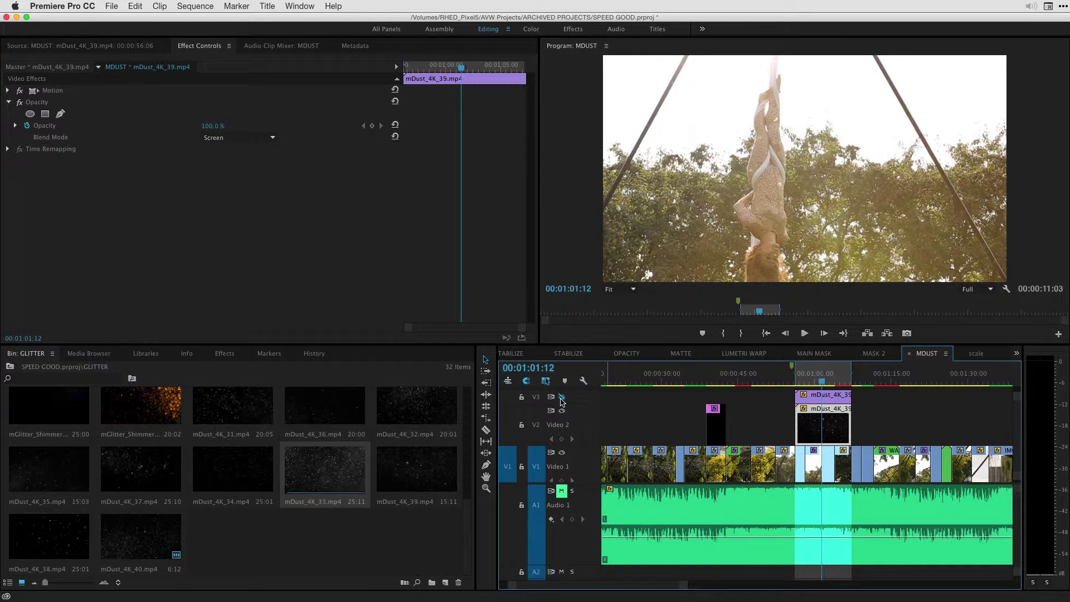
{"action": "left_click", "coordinate": [562, 398]}
{"action": "left_click", "coordinate": [562, 412]}
{"action": "left_click", "coordinate": [562, 411]}
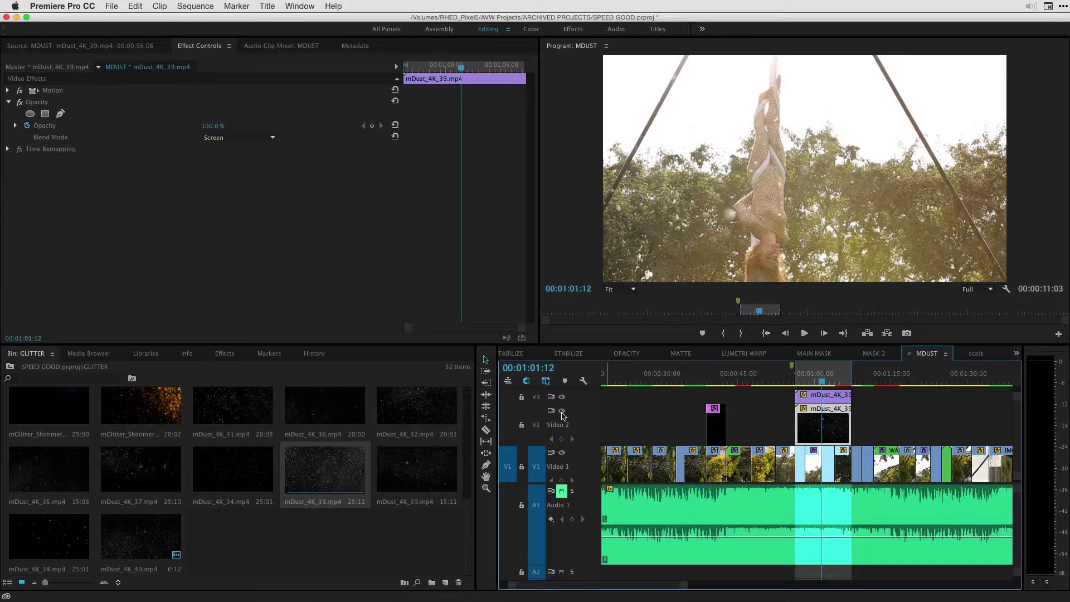
Set the V3 dust copy's Rotation to 46°, then scrub it up to 51°.
{"action": "left_click", "coordinate": [829, 393]}
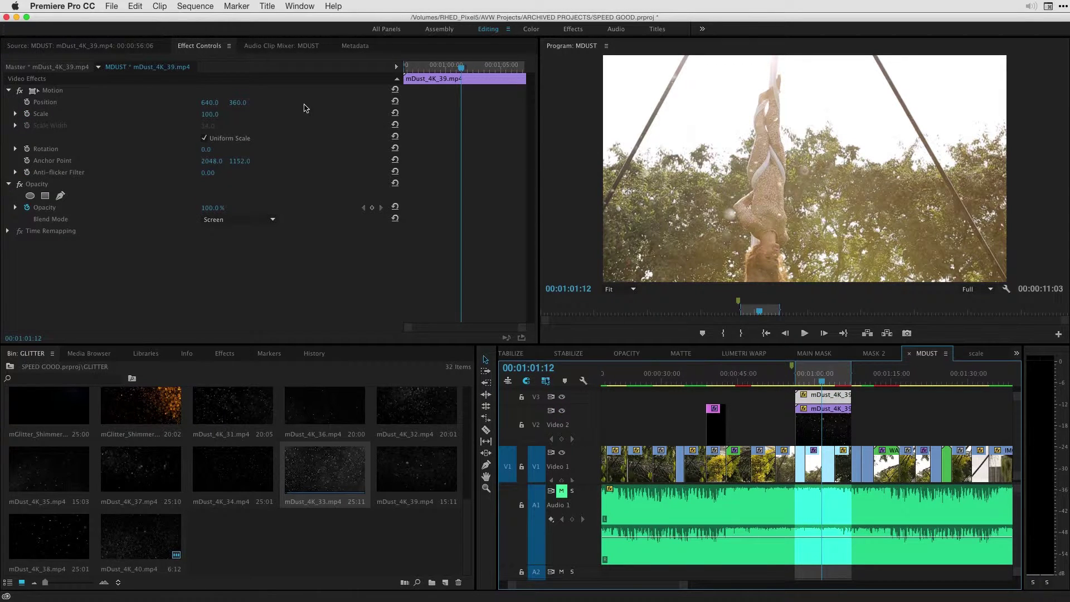
{"action": "left_click", "coordinate": [207, 149]}
{"action": "type", "text": "46"}
{"action": "key", "text": "Return"}
{"action": "left_click_drag", "start_coordinate": [207, 149], "coordinate": [215, 149]}
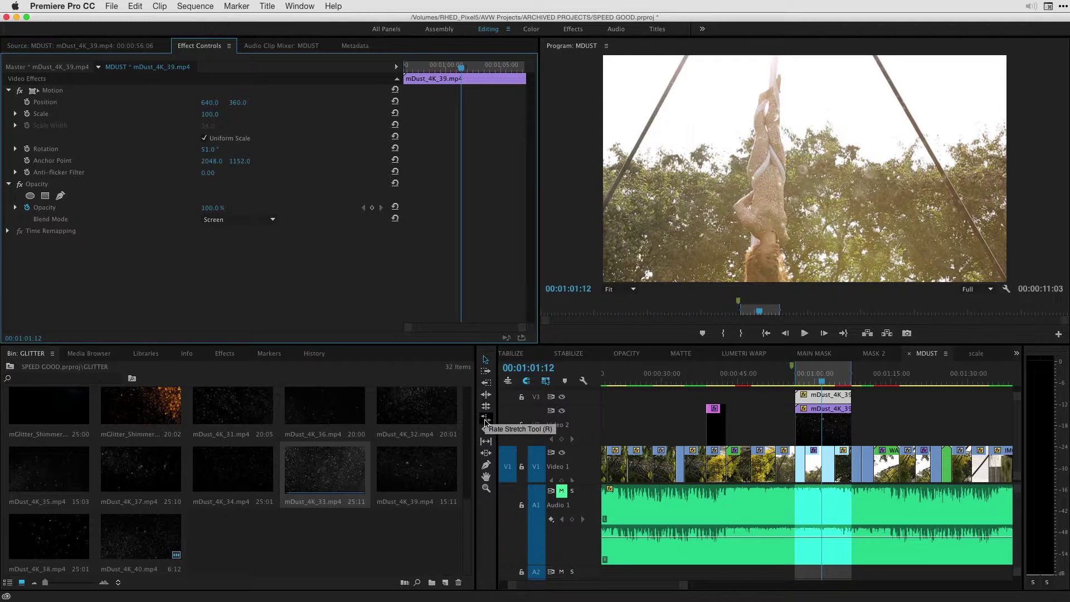
Slip the V3 copy's footage by -00:00:04:11 and move the playhead back to 00:00:56:15.
{"action": "left_click", "coordinate": [486, 442]}
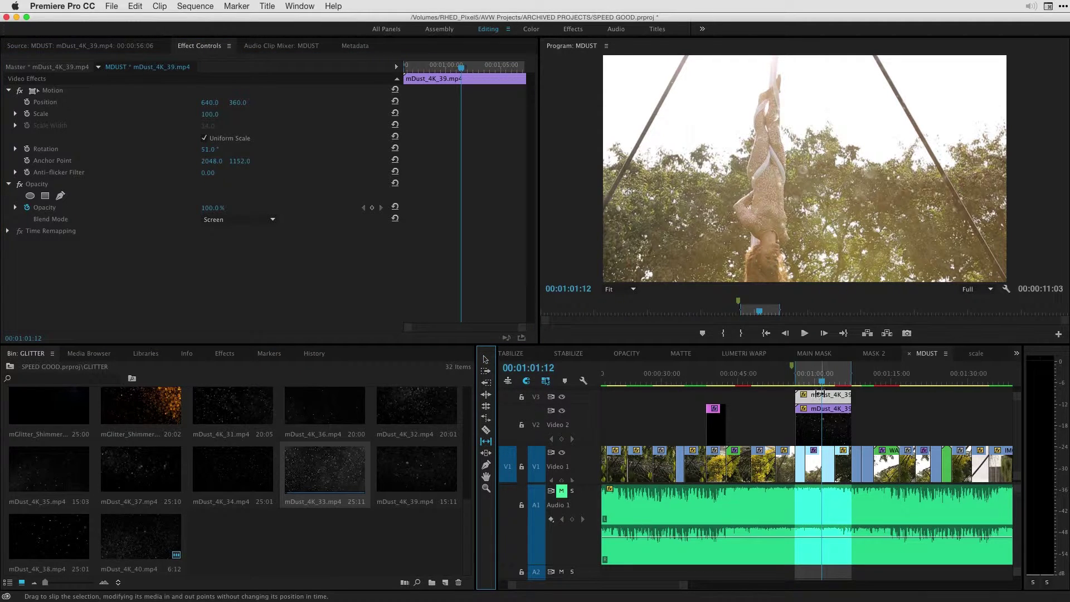
{"action": "left_click_drag", "start_coordinate": [844, 396], "coordinate": [672, 402]}
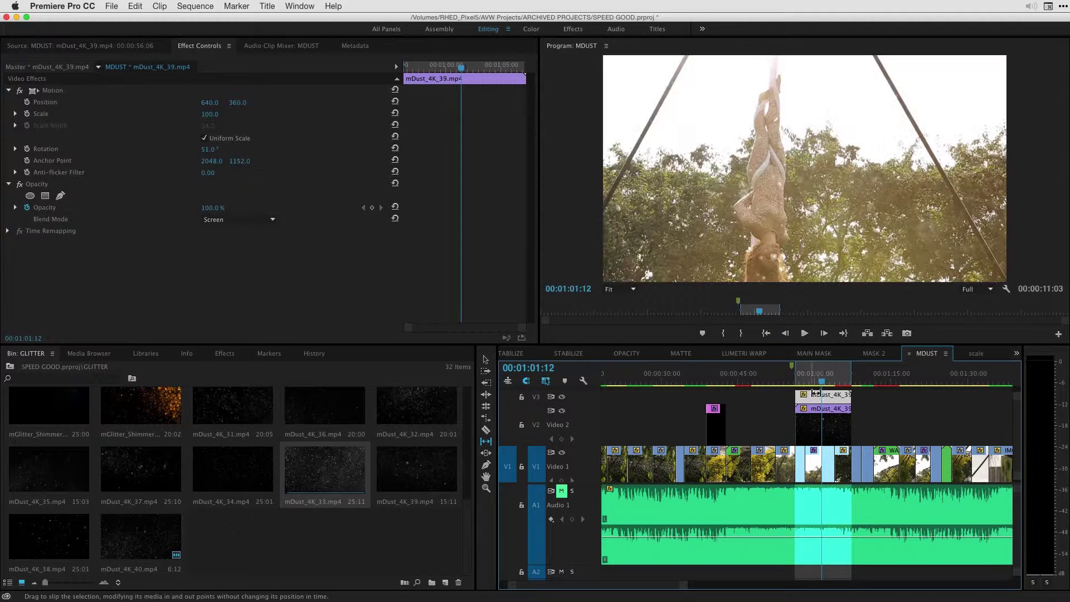
{"action": "left_click_drag", "start_coordinate": [824, 383], "coordinate": [798, 384]}
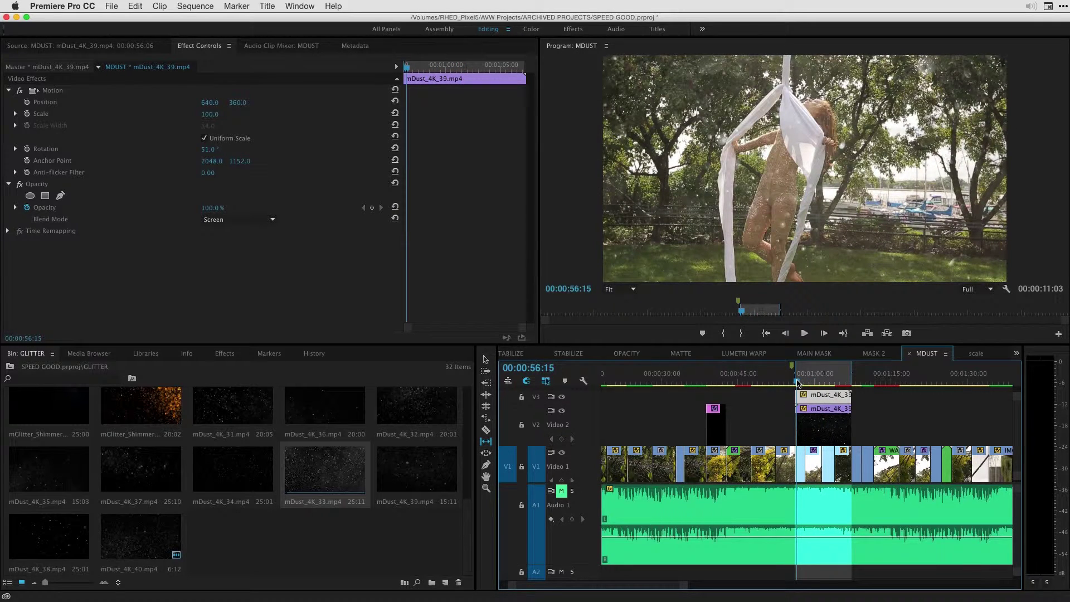
Preview the overlay briefly, then select the V3 mDust copy and drag its Opacity down to 45%.
{"action": "key", "text": "space"}
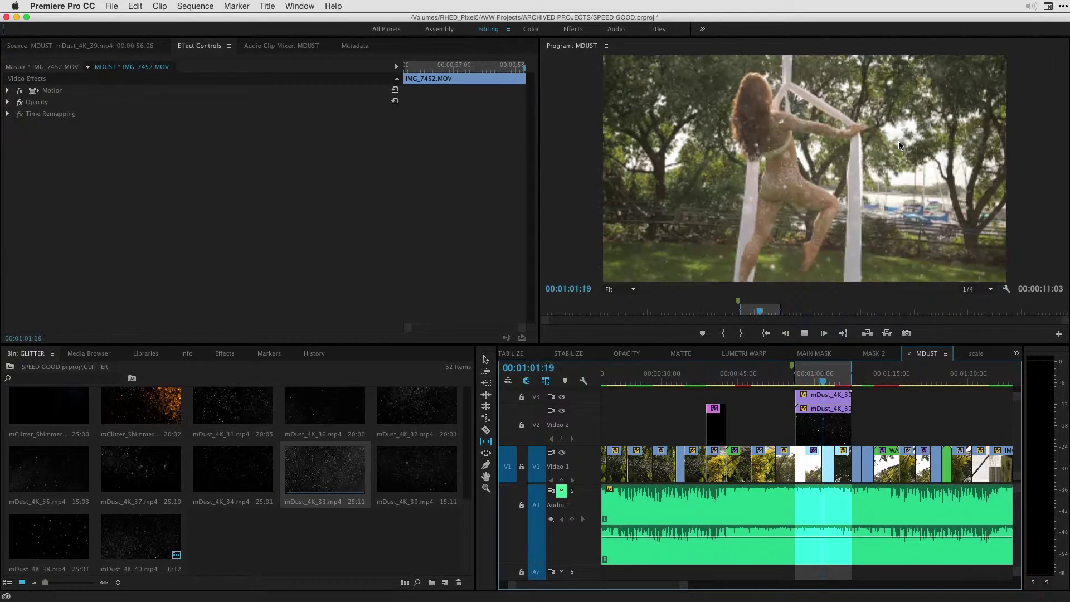
{"action": "key", "text": "space"}
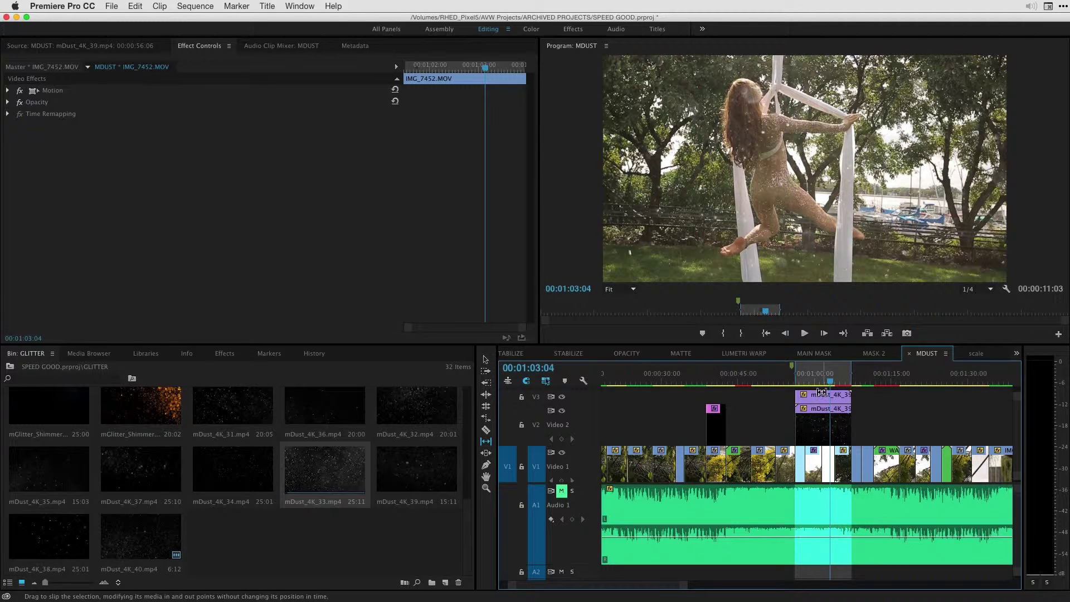
{"action": "key", "text": "v"}
{"action": "left_click", "coordinate": [824, 397]}
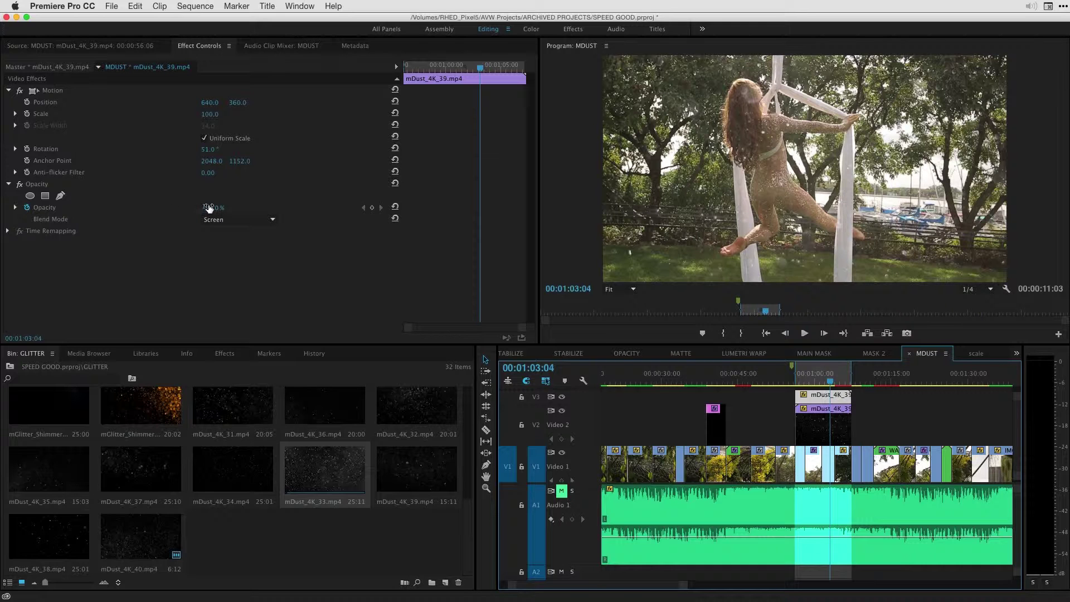
{"action": "left_click_drag", "start_coordinate": [207, 207], "coordinate": [755, 178]}
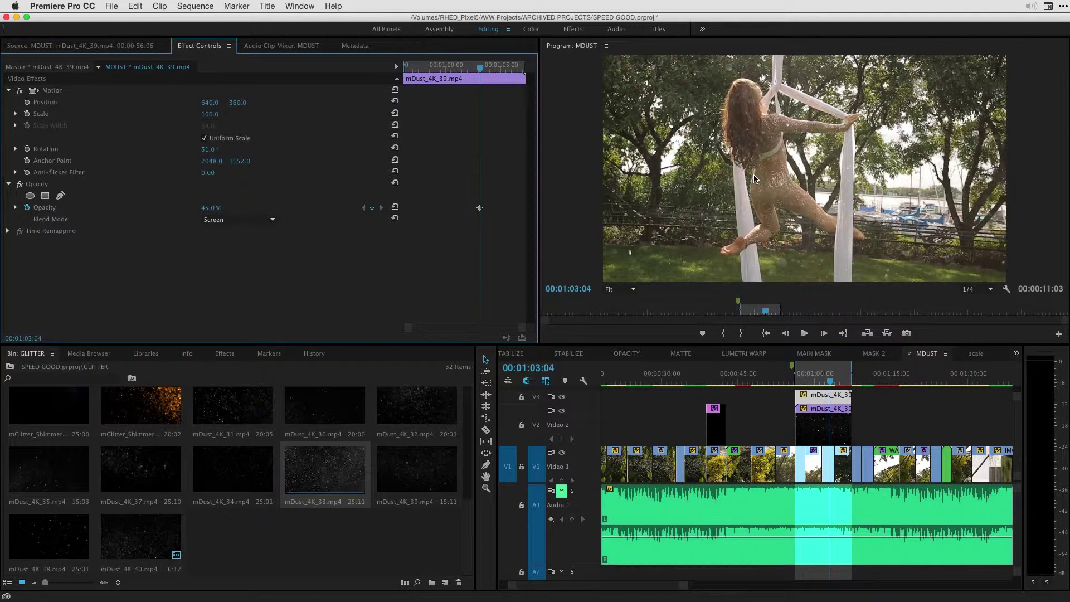